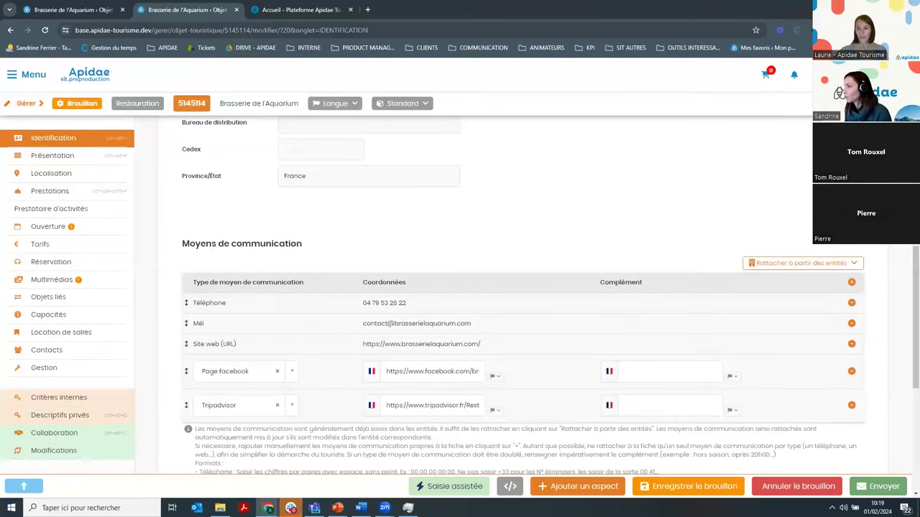
- Switch the interface theme from light to auto for a dark display and review the record's address and communication details
{"action": "left_click", "coordinate": [855, 74]}
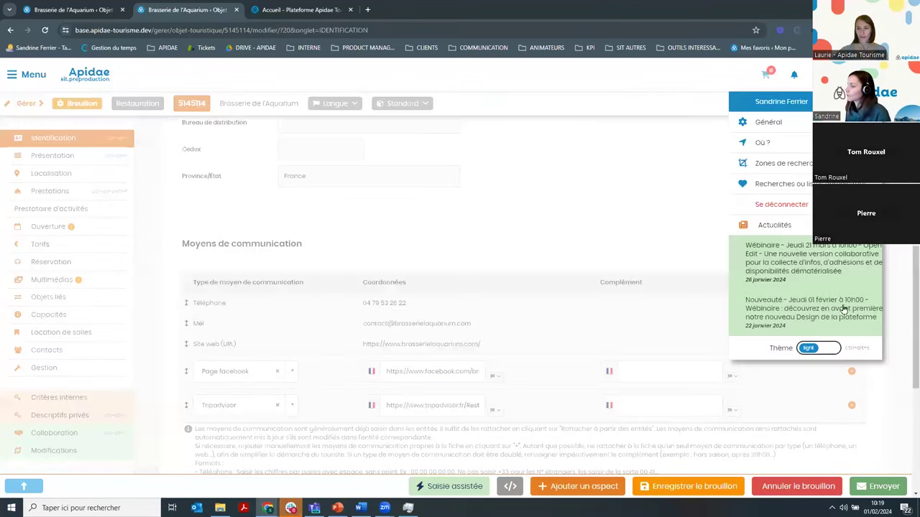
{"action": "left_click_drag", "start_coordinate": [769, 348], "coordinate": [799, 352]}
{"action": "left_click", "coordinate": [837, 352]}
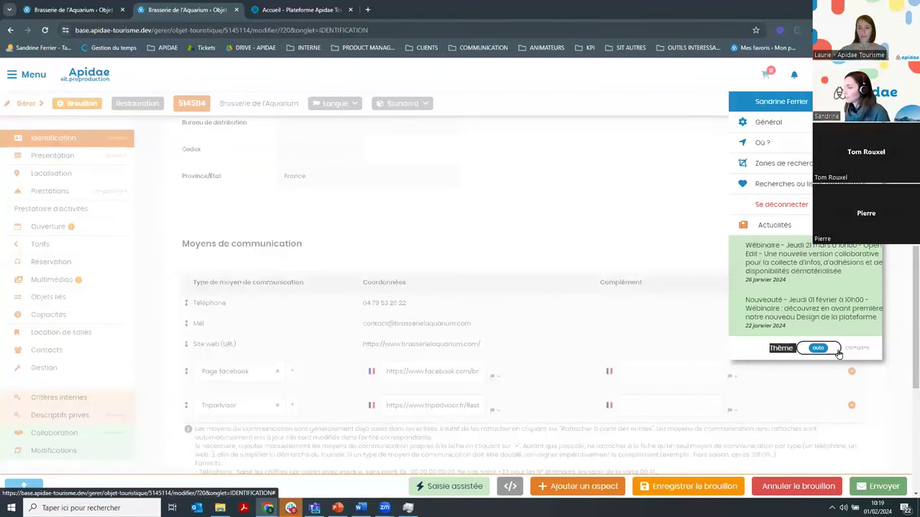
{"action": "left_click", "coordinate": [540, 222]}
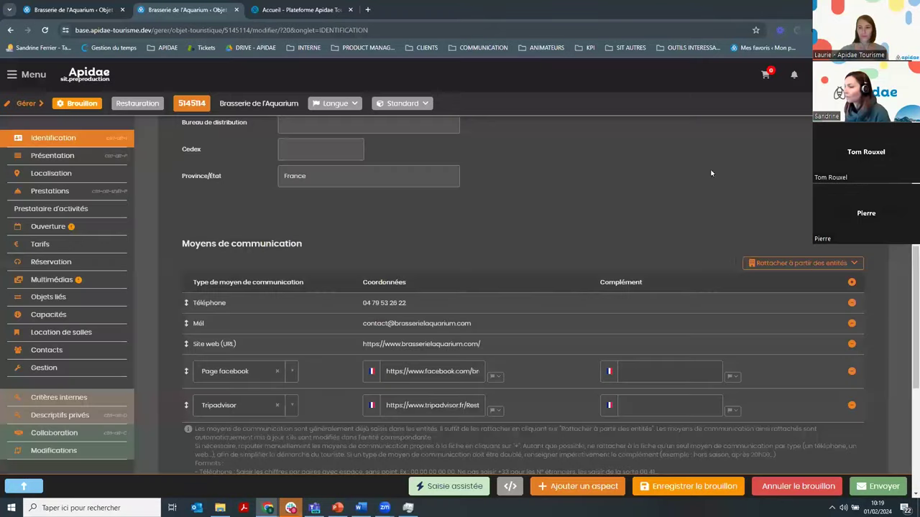
{"action": "scroll", "coordinate": [243, 234], "scroll_direction": "up", "scroll_amount": 4}
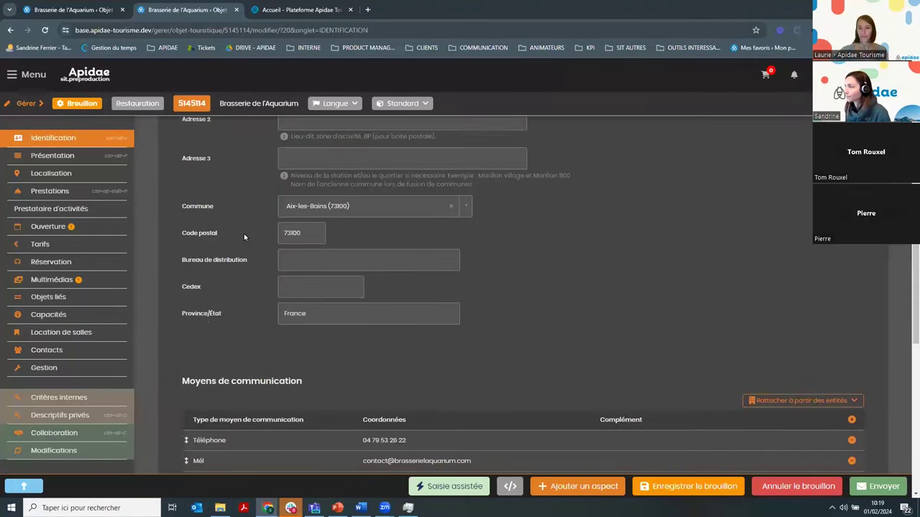
{"action": "scroll", "coordinate": [243, 234], "scroll_direction": "down", "scroll_amount": 5}
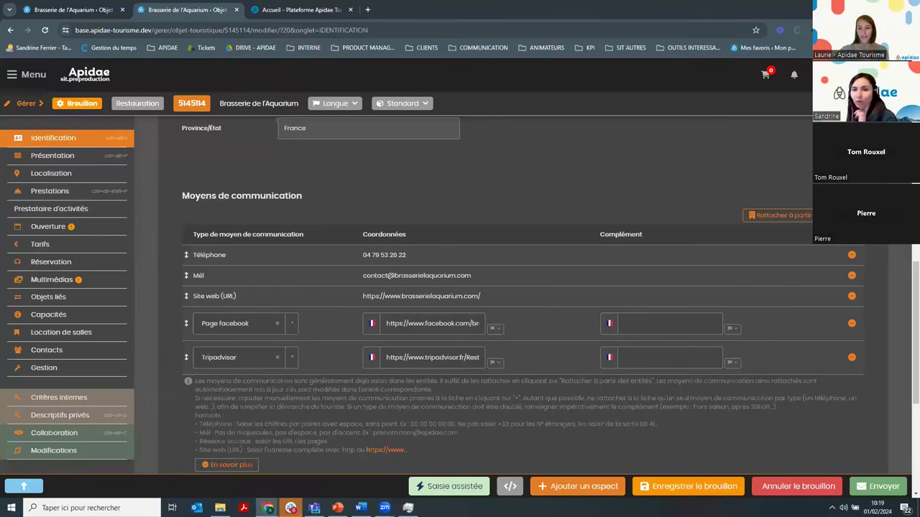
- Compare the main menu of the new design with the old design's menu and its Gérer entries
{"action": "left_click", "coordinate": [34, 76]}
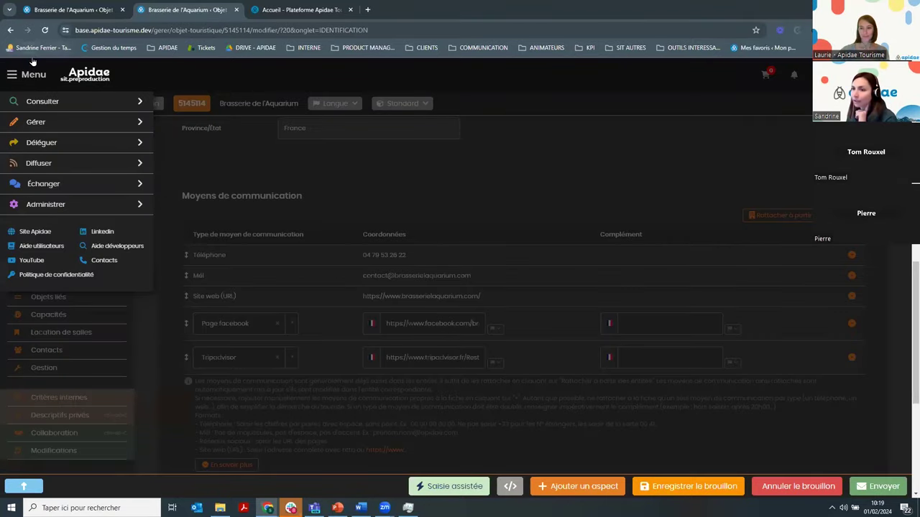
{"action": "left_click", "coordinate": [30, 101]}
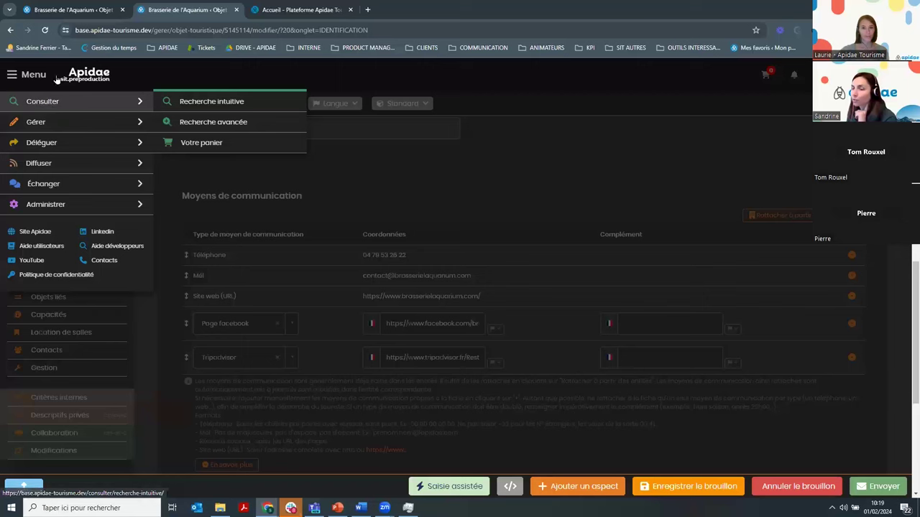
{"action": "left_click", "coordinate": [63, 9]}
{"action": "left_click", "coordinate": [15, 71]}
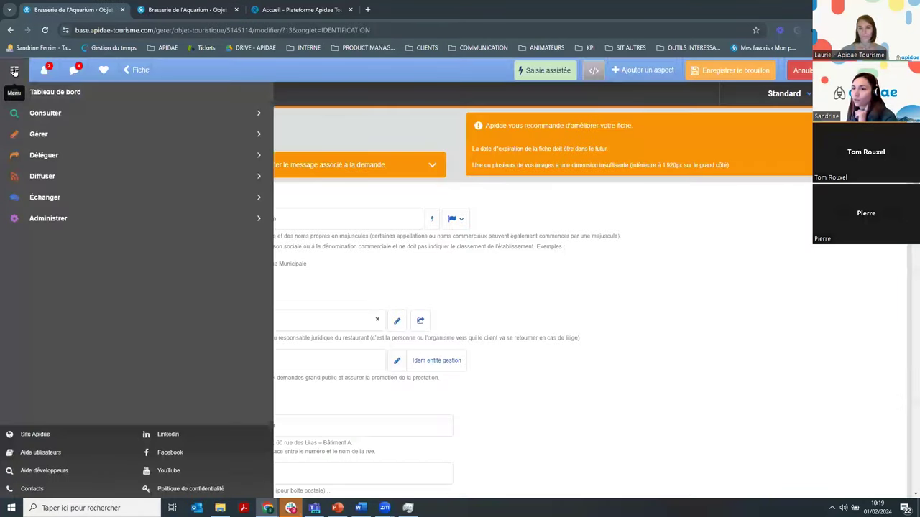
{"action": "left_click", "coordinate": [107, 134]}
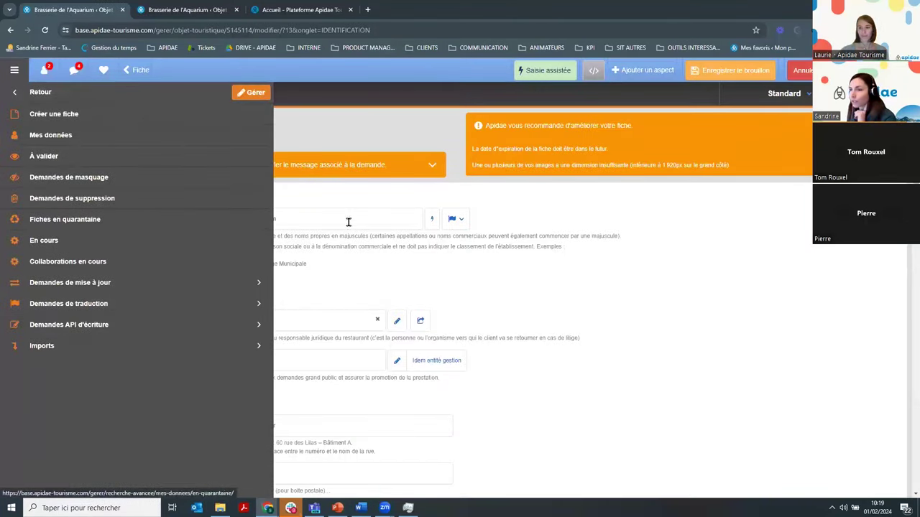
- Return to the record in the new design and open the Mes données list from the Gérer section
{"action": "left_click", "coordinate": [187, 10]}
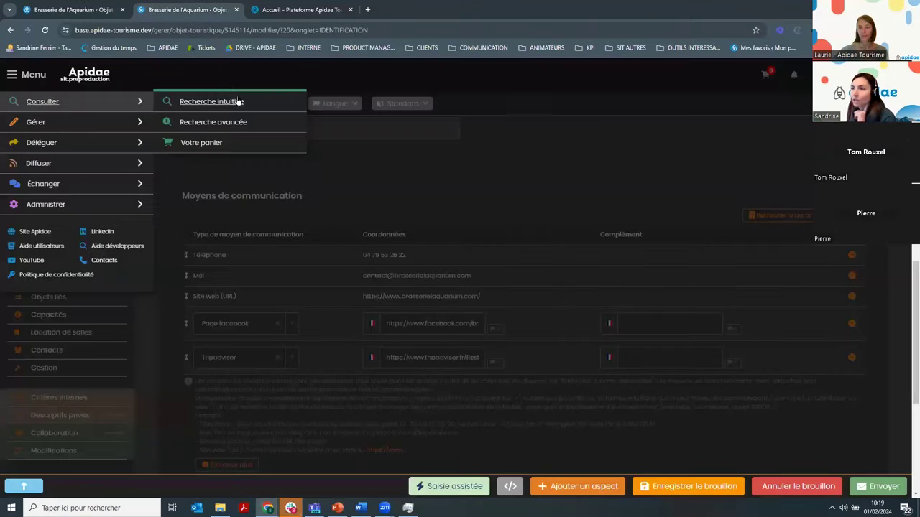
{"action": "mouse_move", "coordinate": [69, 125]}
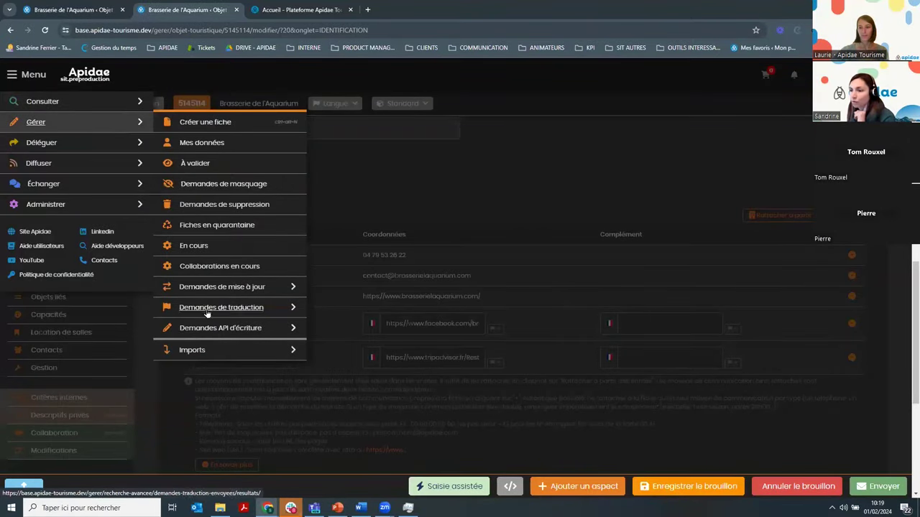
{"action": "left_click", "coordinate": [226, 144]}
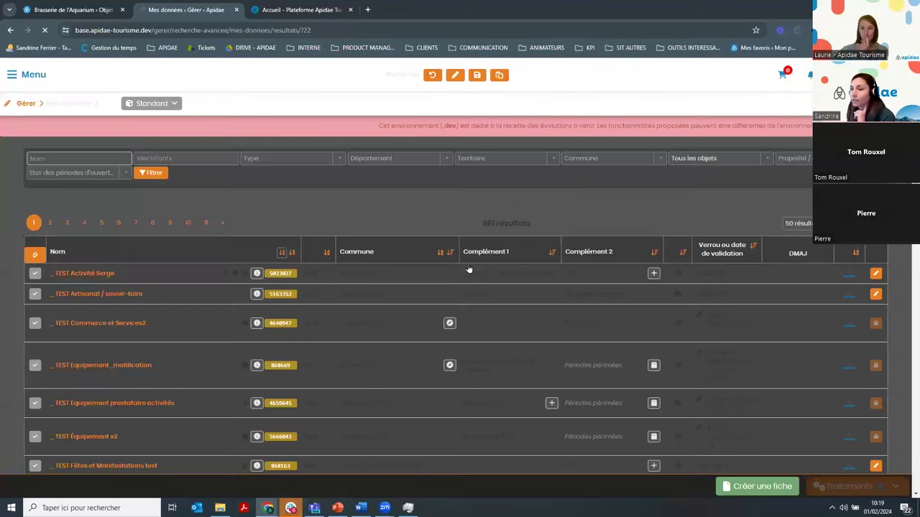
- Examine the main menu's Gérer and Déléguer entries, then close the menu to return to the Mes données list
{"action": "left_click", "coordinate": [15, 79]}
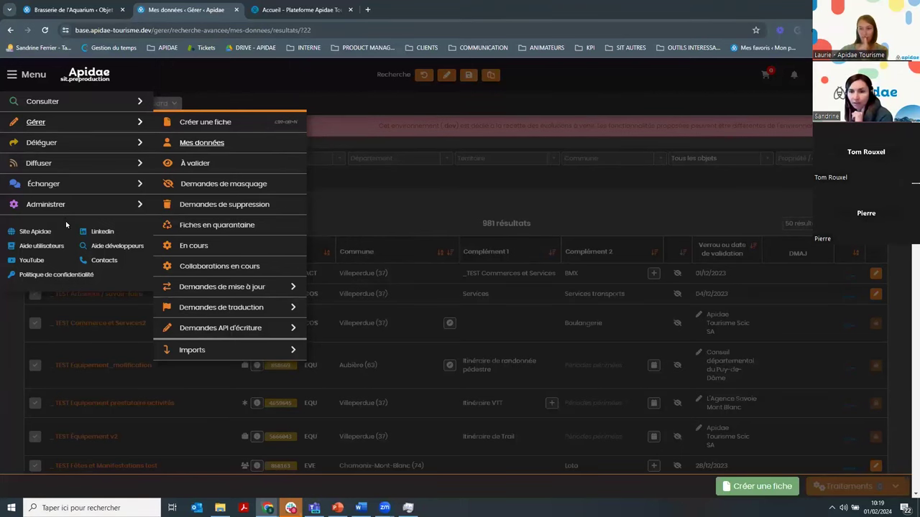
{"action": "key", "text": "Escape"}
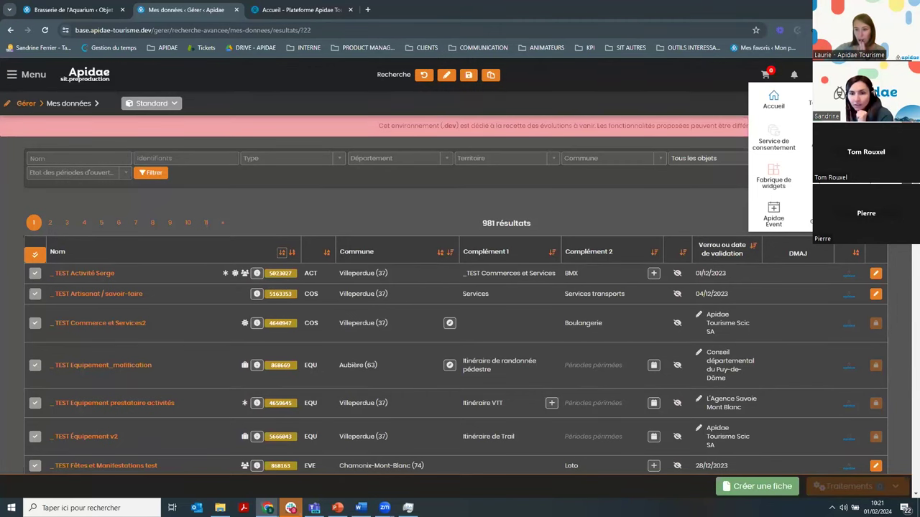
{"action": "left_click", "coordinate": [32, 76]}
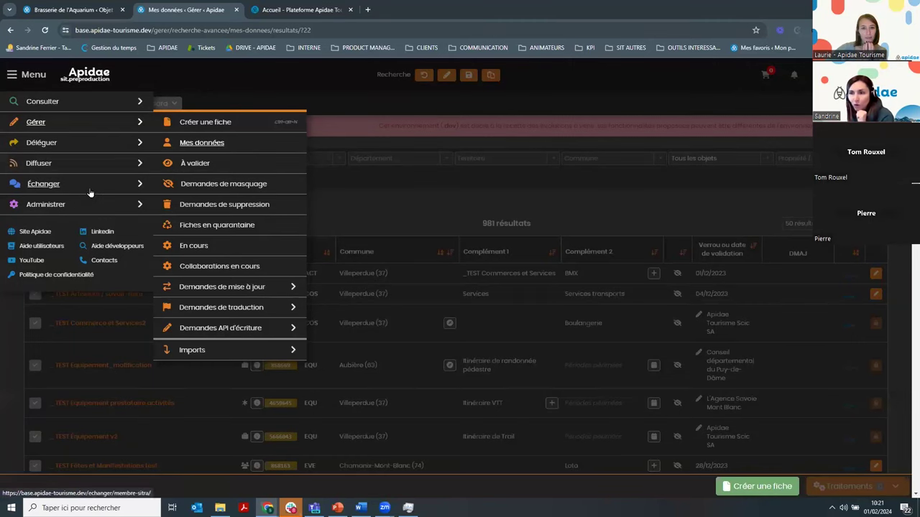
{"action": "left_click", "coordinate": [106, 142]}
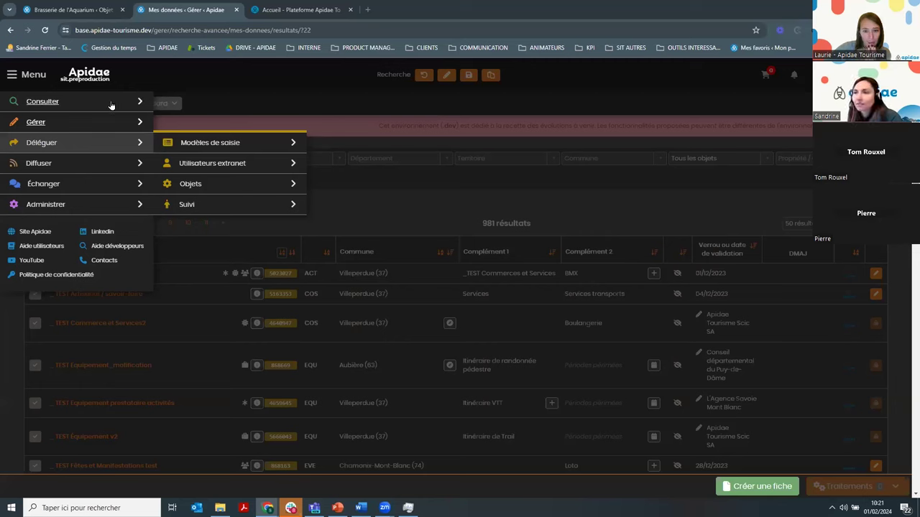
{"action": "left_click", "coordinate": [97, 205]}
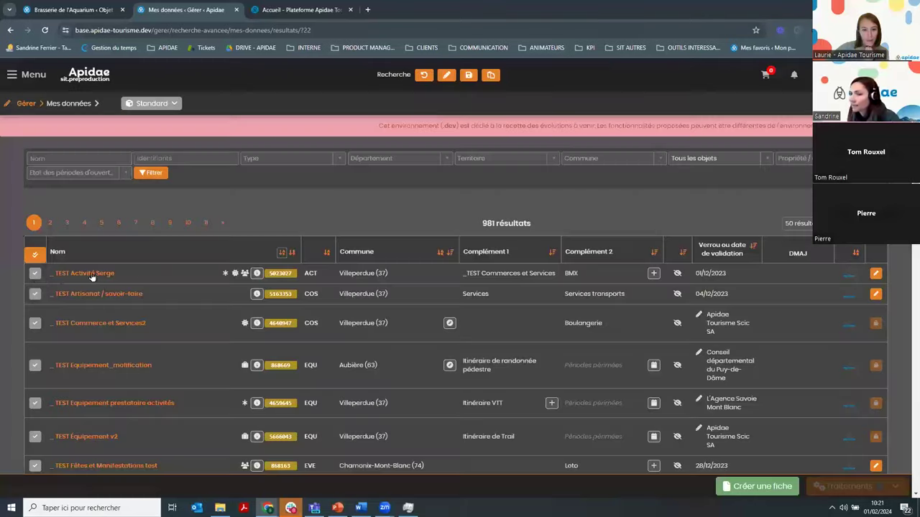
- Select the first two records in the Mes données list and display the batch processing actions available for them
{"action": "left_click", "coordinate": [34, 274]}
{"action": "left_click", "coordinate": [35, 291]}
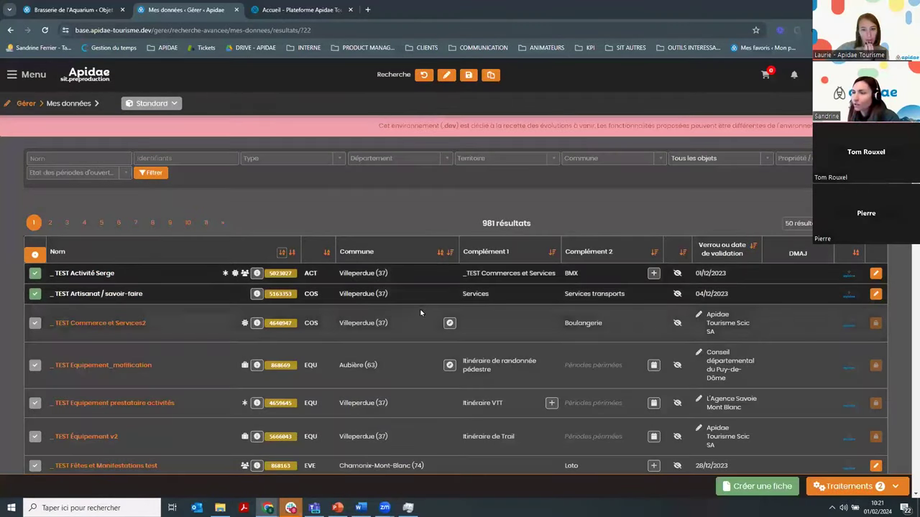
{"action": "scroll", "coordinate": [441, 308], "scroll_direction": "down", "scroll_amount": 3}
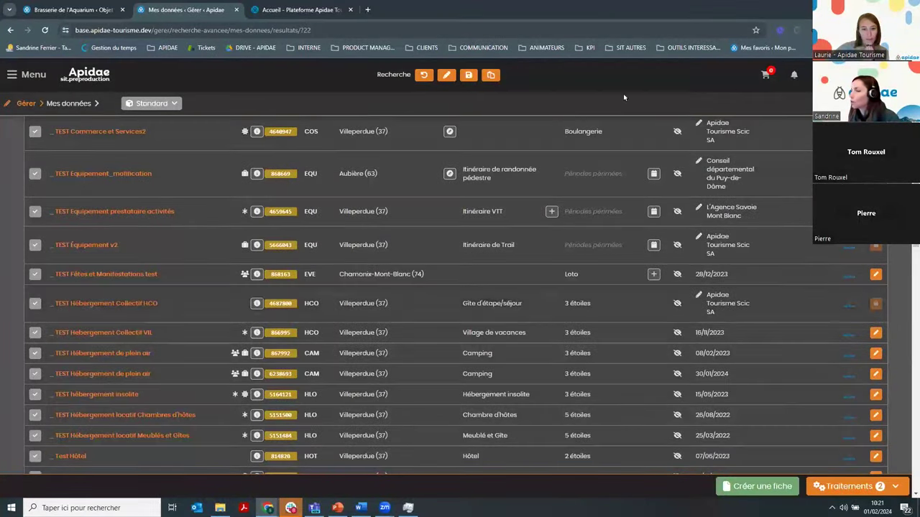
{"action": "scroll", "coordinate": [347, 372], "scroll_direction": "down", "scroll_amount": 1}
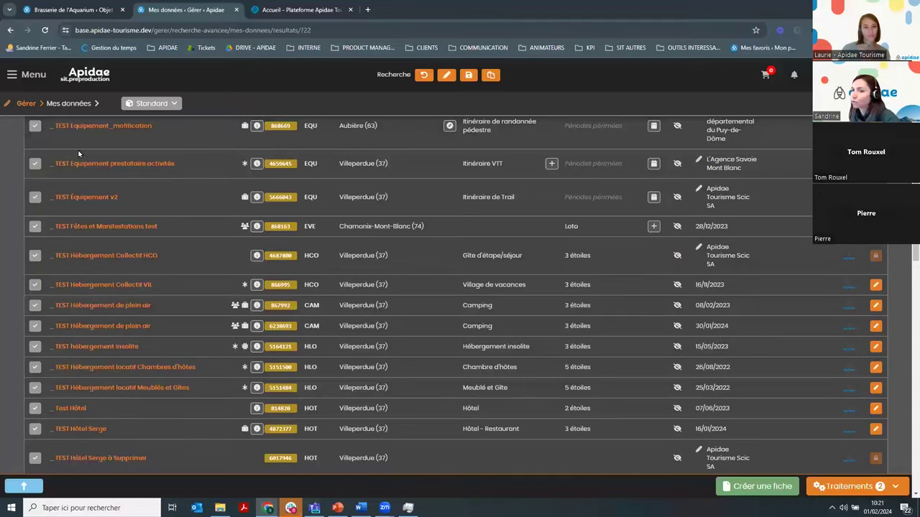
{"action": "scroll", "coordinate": [229, 313], "scroll_direction": "up", "scroll_amount": 4}
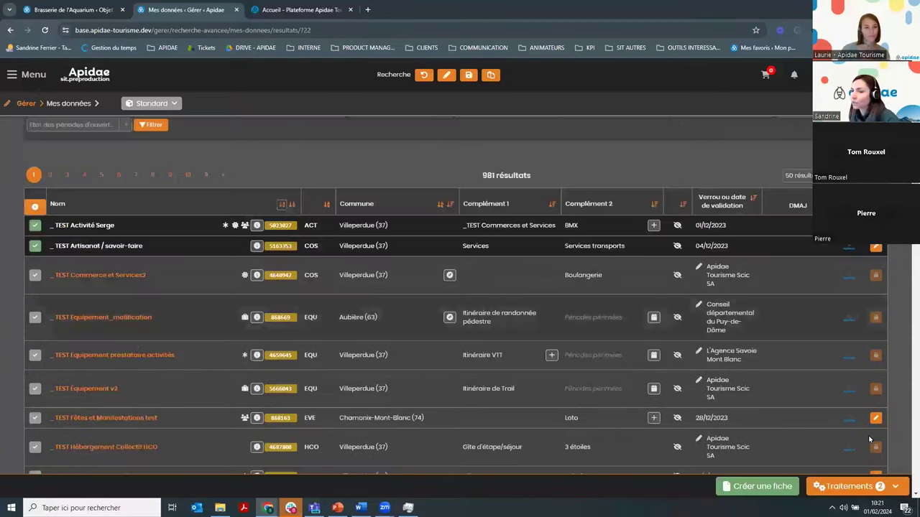
{"action": "left_click", "coordinate": [856, 488]}
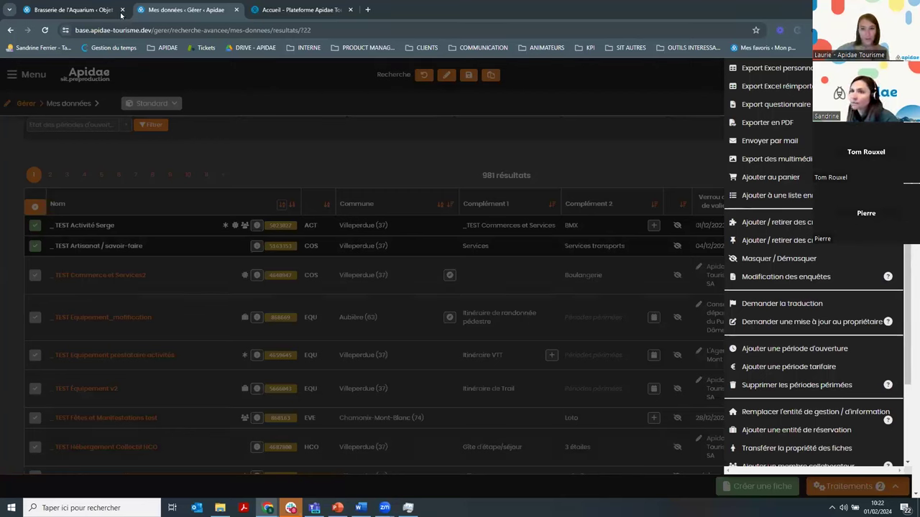
- Close the batch actions and open the record "_ TEST Patrimoine Culturel Centre Interprétation" to view its address and communication details
{"action": "scroll", "coordinate": [97, 380], "scroll_direction": "down", "scroll_amount": 5}
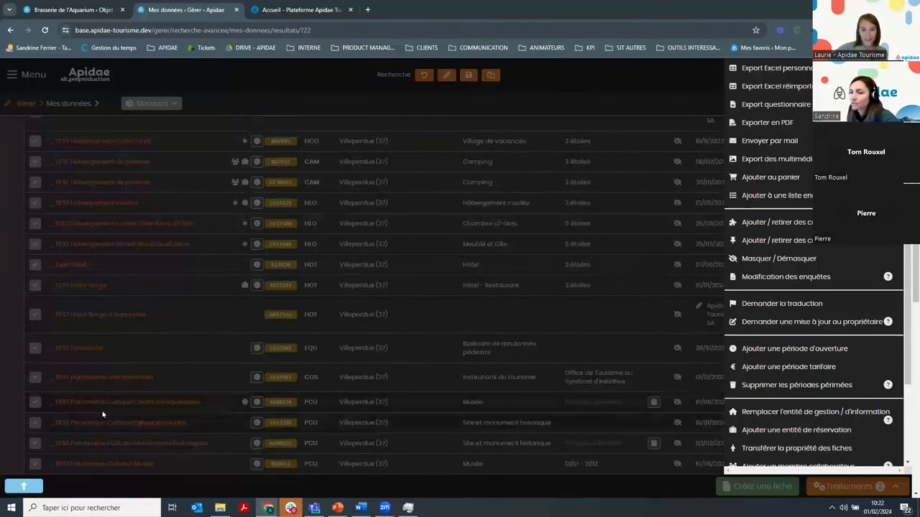
{"action": "left_click", "coordinate": [105, 408]}
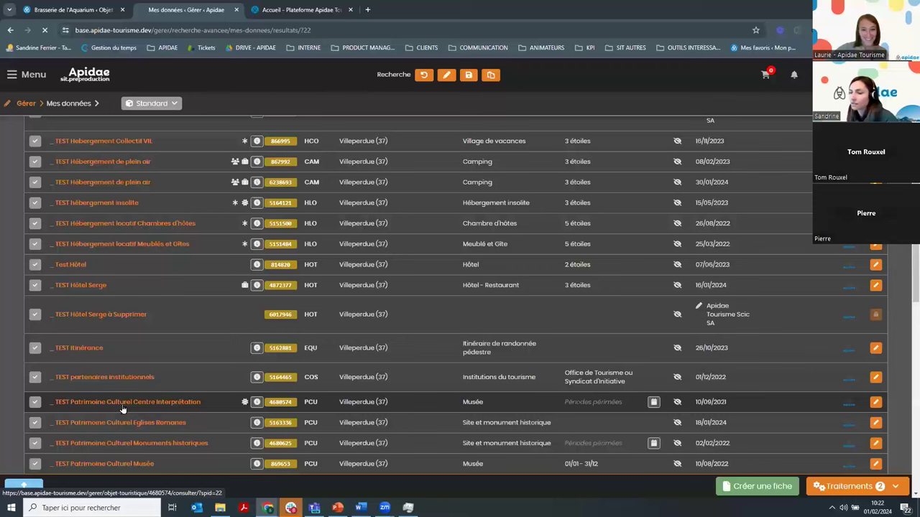
{"action": "left_click", "coordinate": [124, 407]}
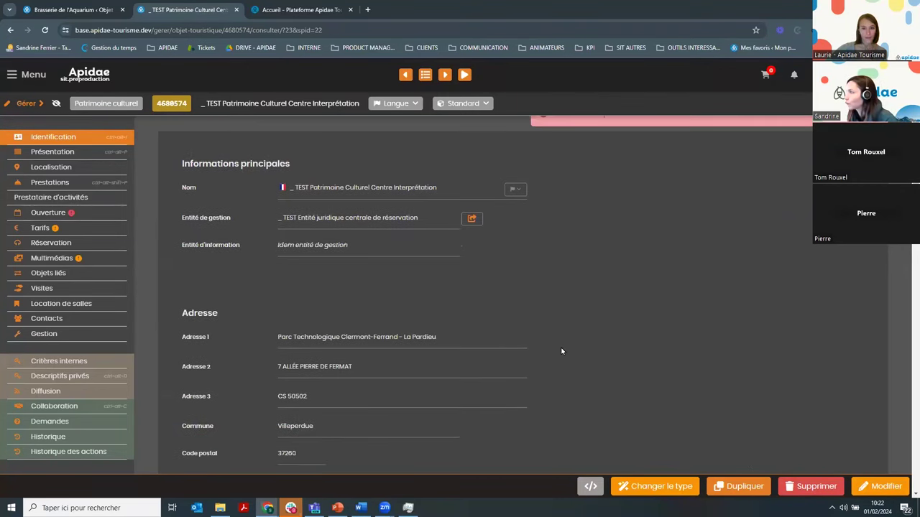
{"action": "scroll", "coordinate": [683, 369], "scroll_direction": "down", "scroll_amount": 1}
{"action": "scroll", "coordinate": [683, 368], "scroll_direction": "down", "scroll_amount": 1}
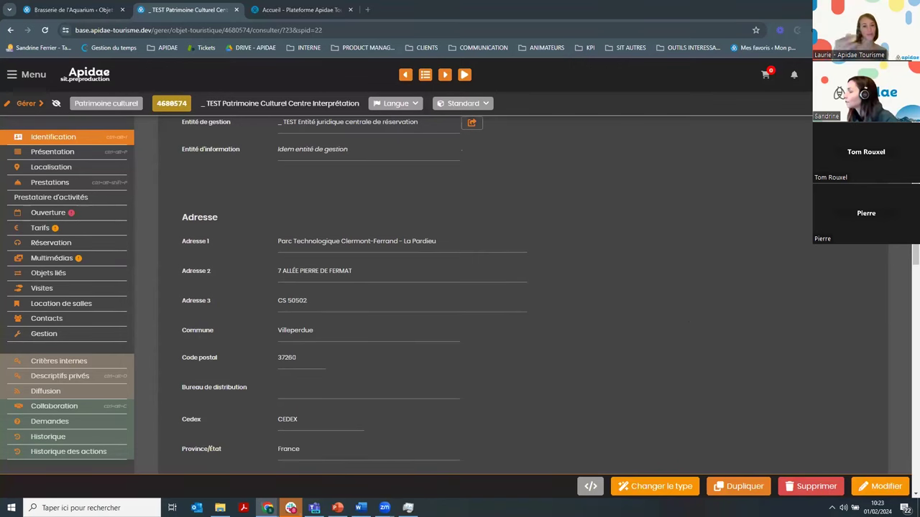
{"action": "scroll", "coordinate": [427, 373], "scroll_direction": "down", "scroll_amount": 3}
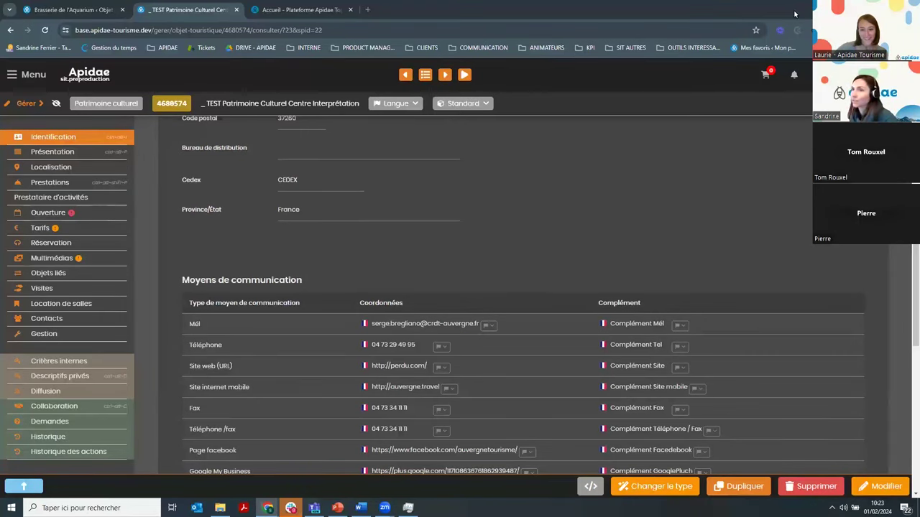
- Detach the cultural heritage record's tab into its own browser window and enlarge that window to nearly fill the screen
{"action": "left_click_drag", "start_coordinate": [165, 9], "coordinate": [79, 33]}
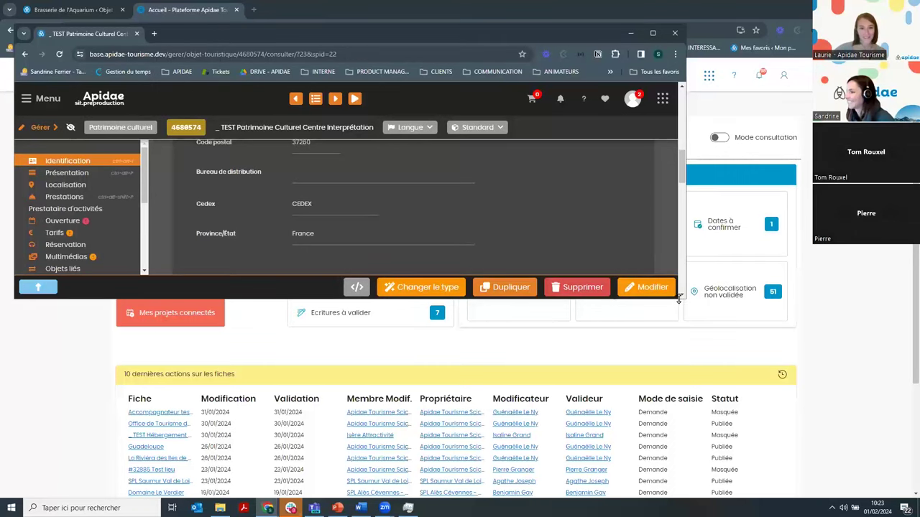
{"action": "left_click_drag", "start_coordinate": [678, 299], "coordinate": [680, 442]}
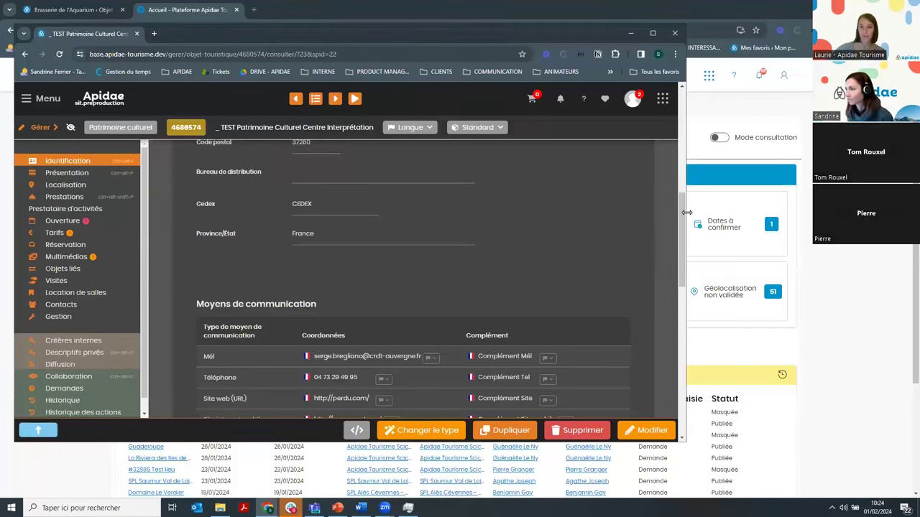
{"action": "left_click_drag", "start_coordinate": [687, 212], "coordinate": [915, 216]}
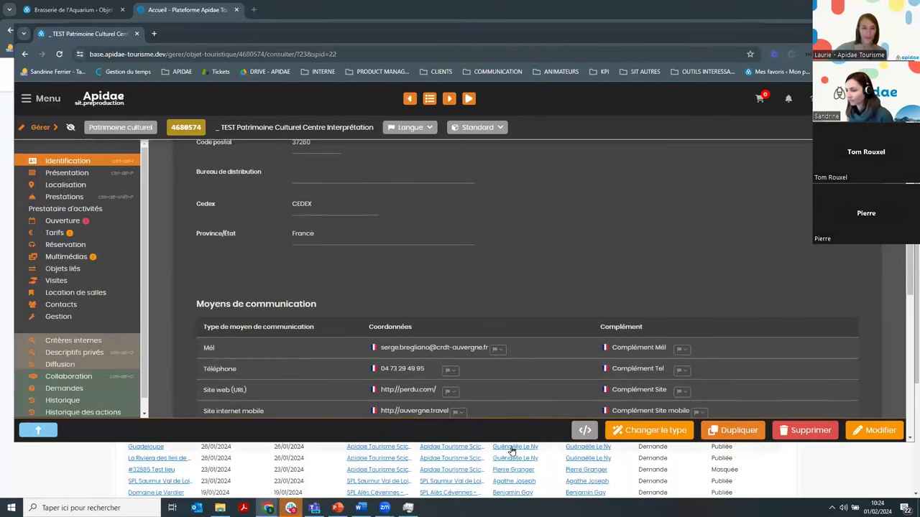
{"action": "left_click_drag", "start_coordinate": [513, 441], "coordinate": [514, 480]}
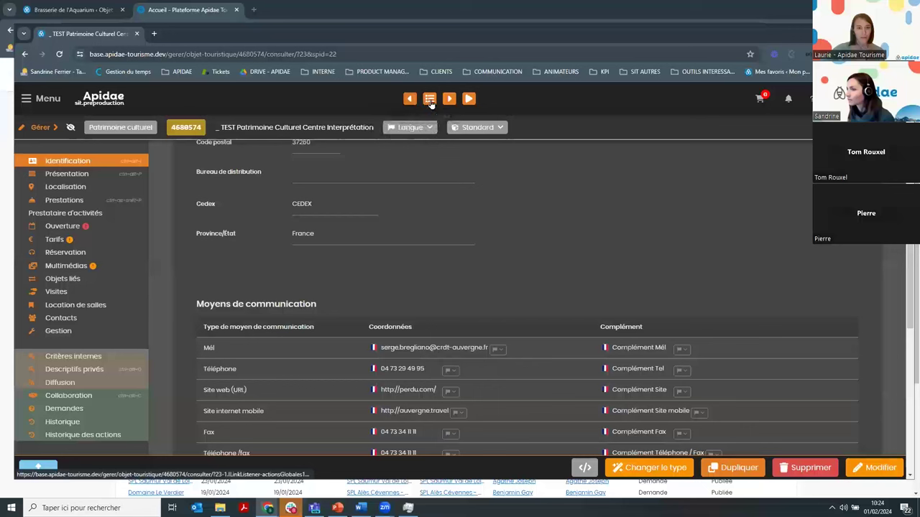
- Review the record's Moyens de communication table, then open the record for editing
{"action": "scroll", "coordinate": [559, 324], "scroll_direction": "down", "scroll_amount": 1}
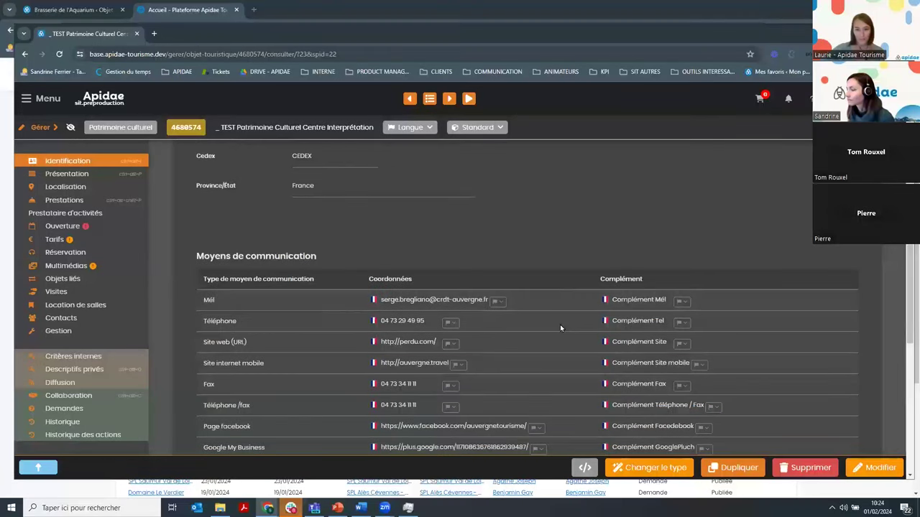
{"action": "scroll", "coordinate": [560, 324], "scroll_direction": "down", "scroll_amount": 3}
{"action": "scroll", "coordinate": [560, 323], "scroll_direction": "down", "scroll_amount": 1}
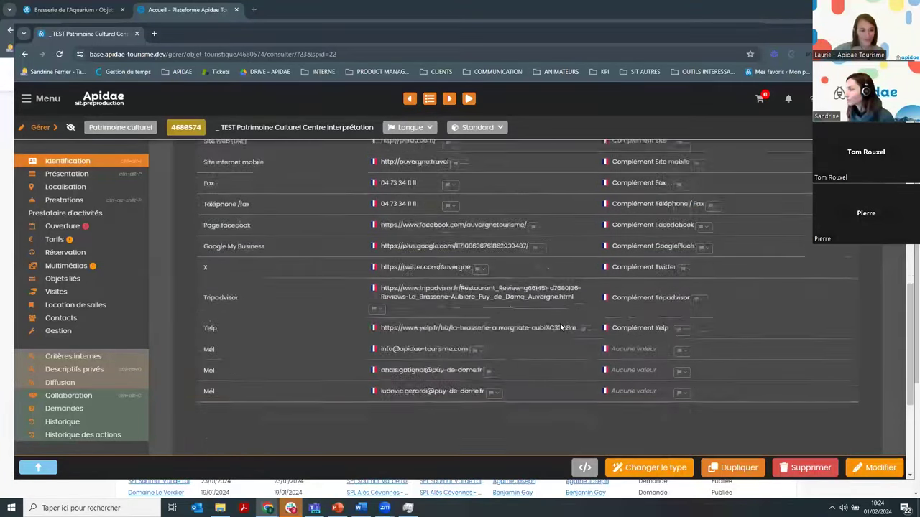
{"action": "scroll", "coordinate": [560, 323], "scroll_direction": "up", "scroll_amount": 1}
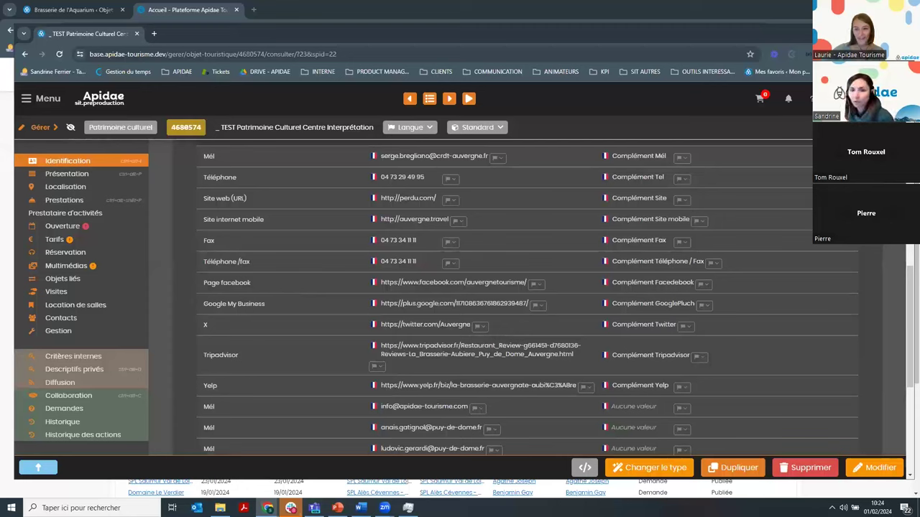
{"action": "left_click", "coordinate": [880, 468]}
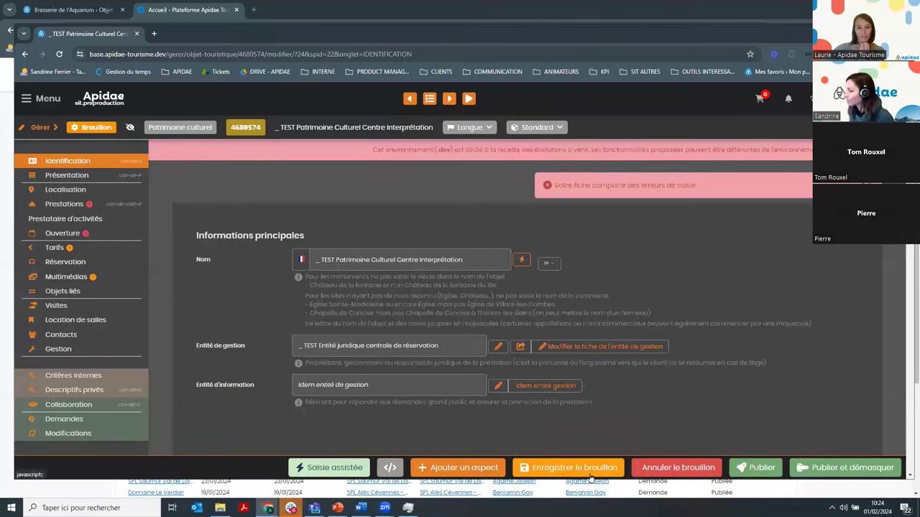
- Review the main information and address fields in the cultural heritage record's Identification section
{"action": "left_click", "coordinate": [777, 474]}
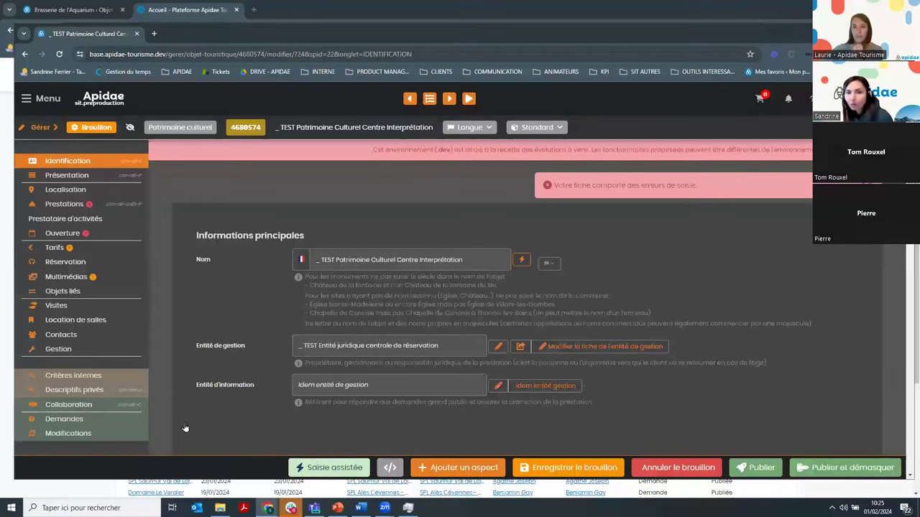
{"action": "scroll", "coordinate": [703, 338], "scroll_direction": "down", "scroll_amount": 2}
{"action": "scroll", "coordinate": [703, 337], "scroll_direction": "up", "scroll_amount": 1}
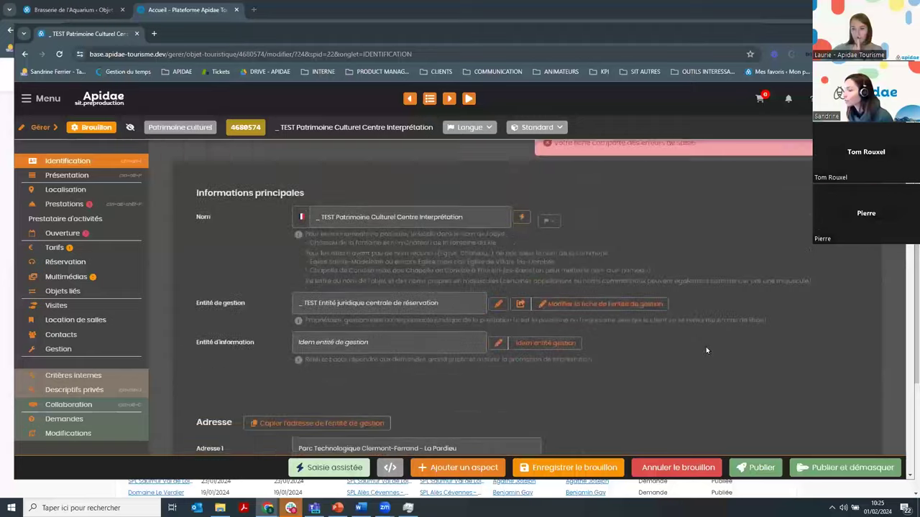
{"action": "scroll", "coordinate": [706, 346], "scroll_direction": "down", "scroll_amount": 3}
{"action": "scroll", "coordinate": [884, 453], "scroll_direction": "down", "scroll_amount": 1}
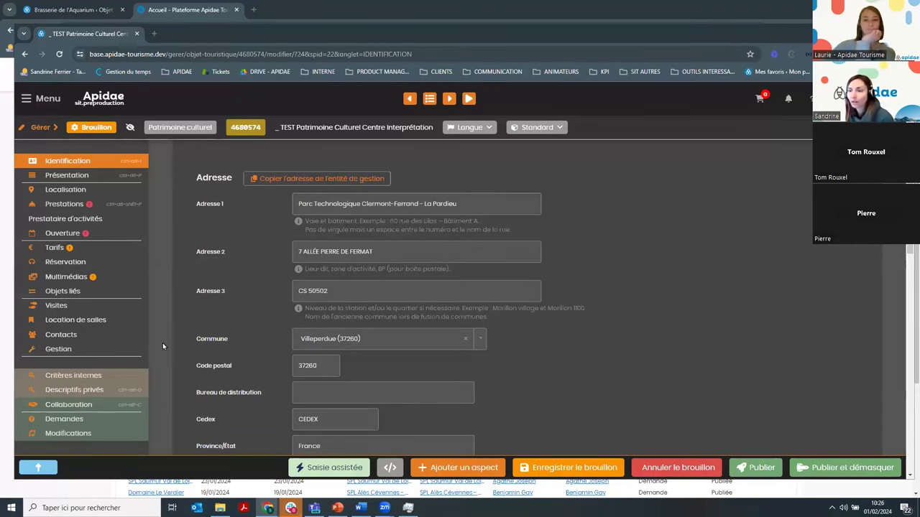
- Open the record's Modifications section and review its modification history
{"action": "left_click", "coordinate": [66, 432]}
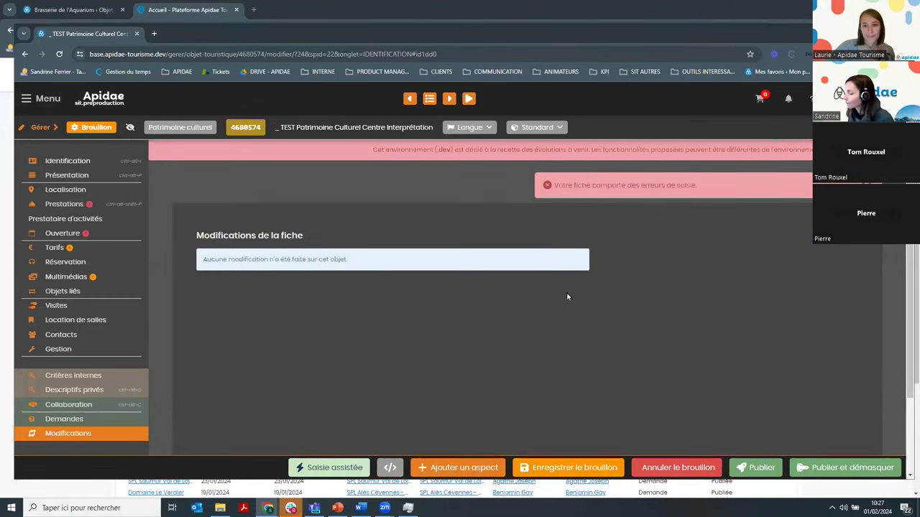
{"action": "scroll", "coordinate": [567, 297], "scroll_direction": "down", "scroll_amount": 2}
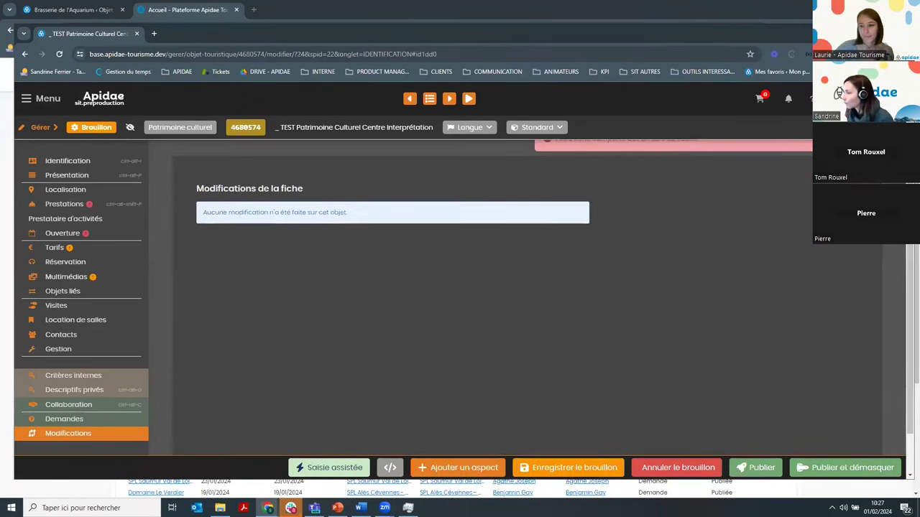
{"action": "scroll", "coordinate": [907, 247], "scroll_direction": "down", "scroll_amount": 1}
{"action": "scroll", "coordinate": [907, 247], "scroll_direction": "up", "scroll_amount": 3}
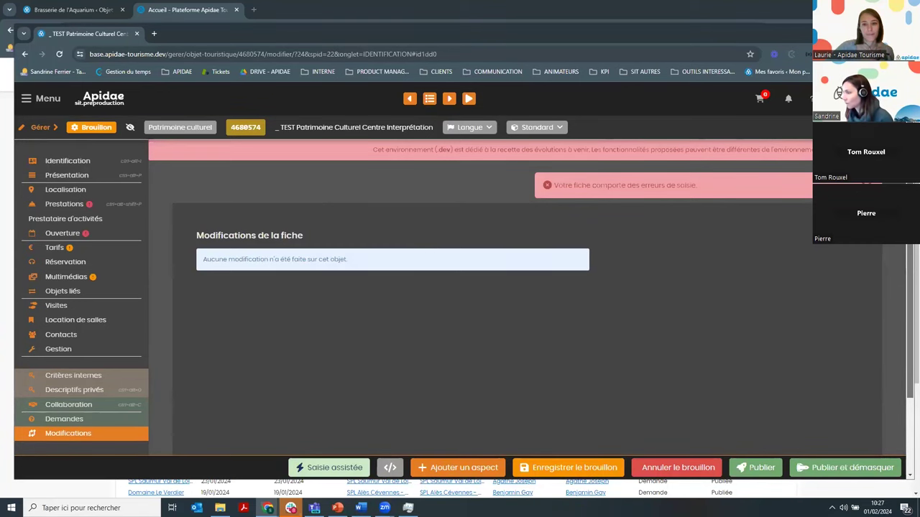
{"action": "scroll", "coordinate": [743, 268], "scroll_direction": "down", "scroll_amount": 1}
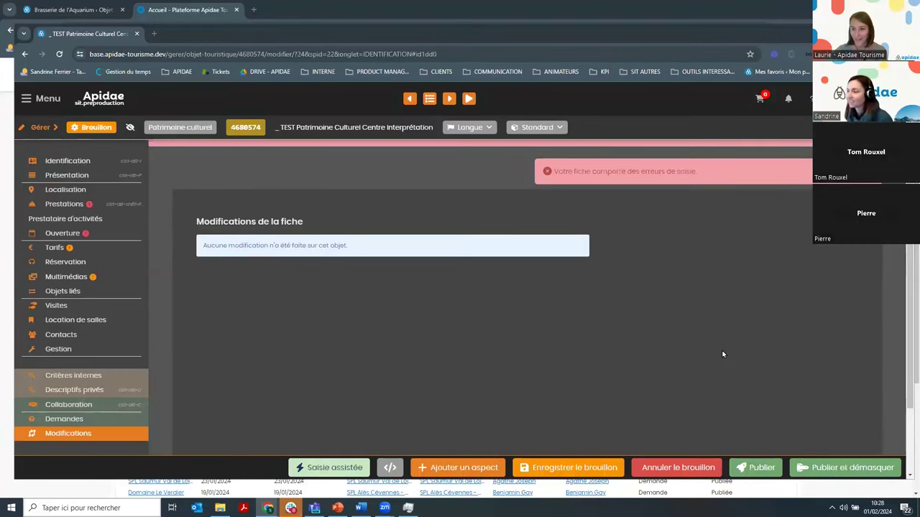
- Request cancellation of the record's draft, then dismiss the confirmation dialog without confirming
{"action": "left_click", "coordinate": [655, 471]}
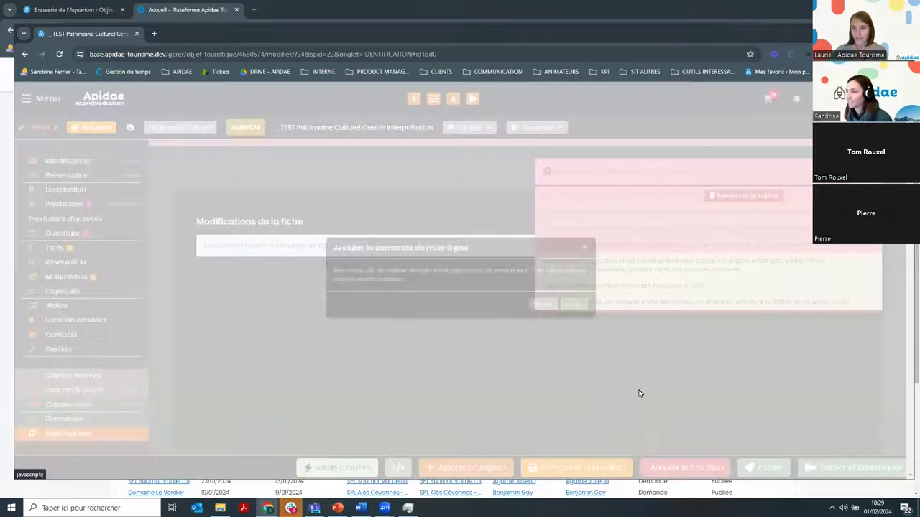
{"action": "left_click", "coordinate": [224, 330]}
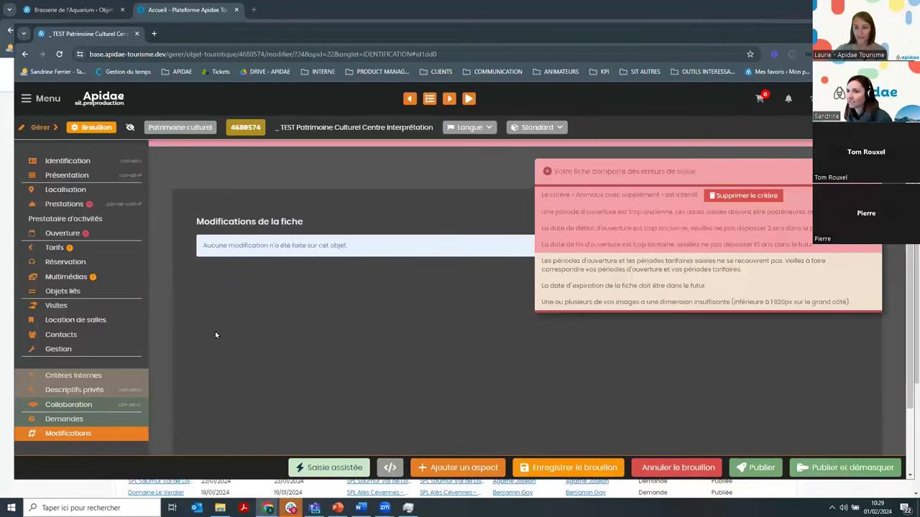